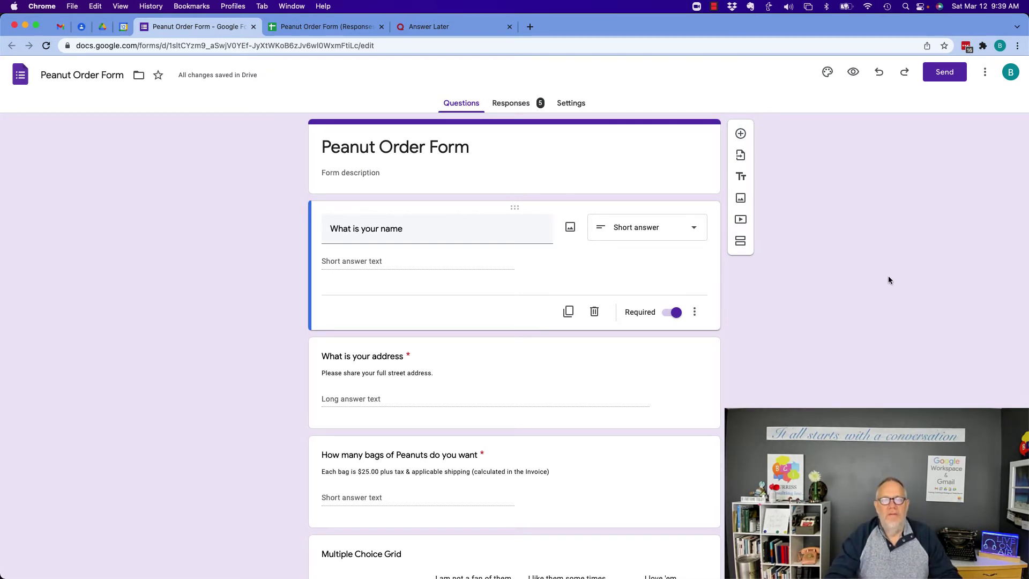
{"action": "left_click", "coordinate": [853, 72]}
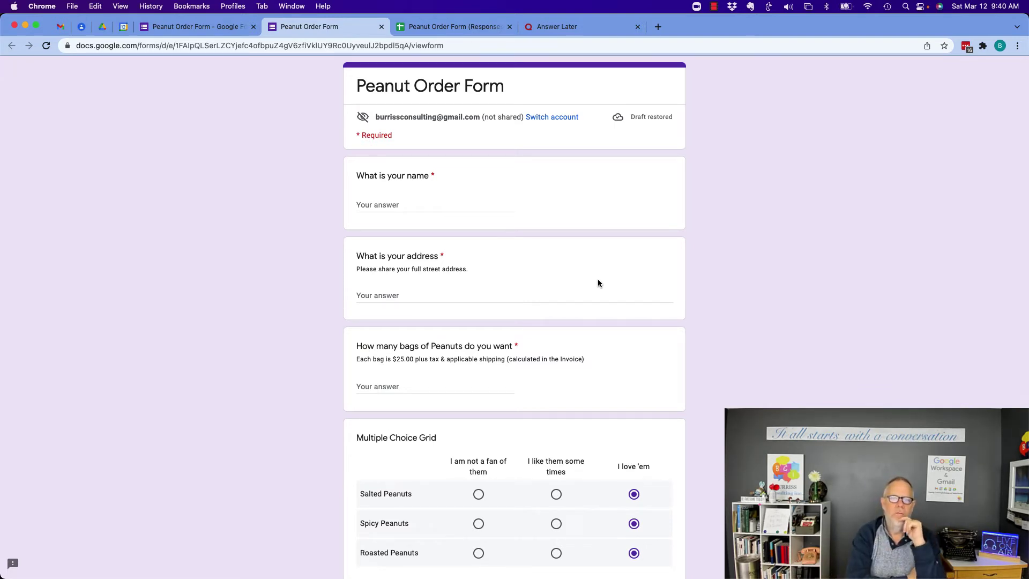
{"action": "left_click", "coordinate": [659, 26]}
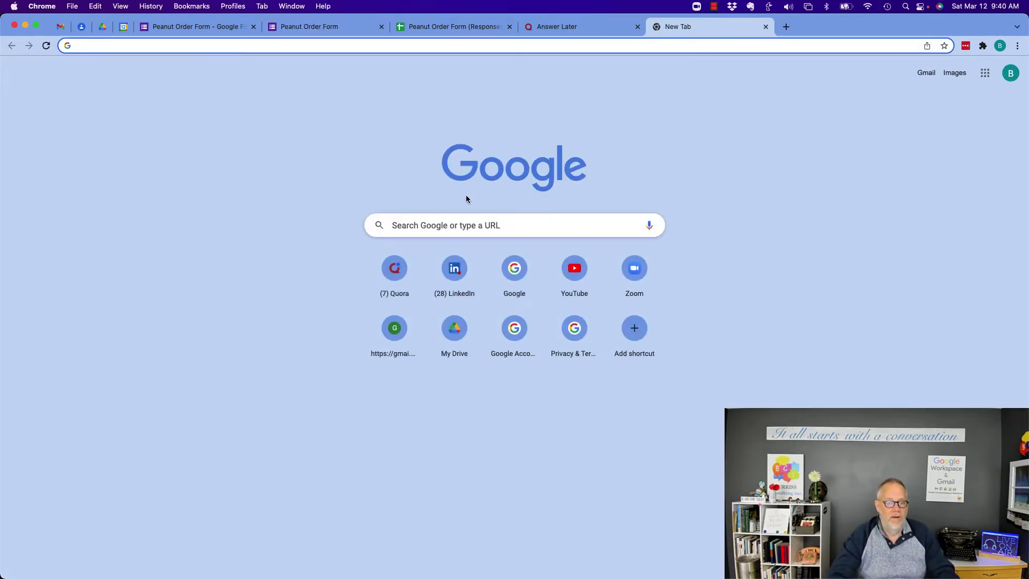
{"action": "type", "text": "site:"}
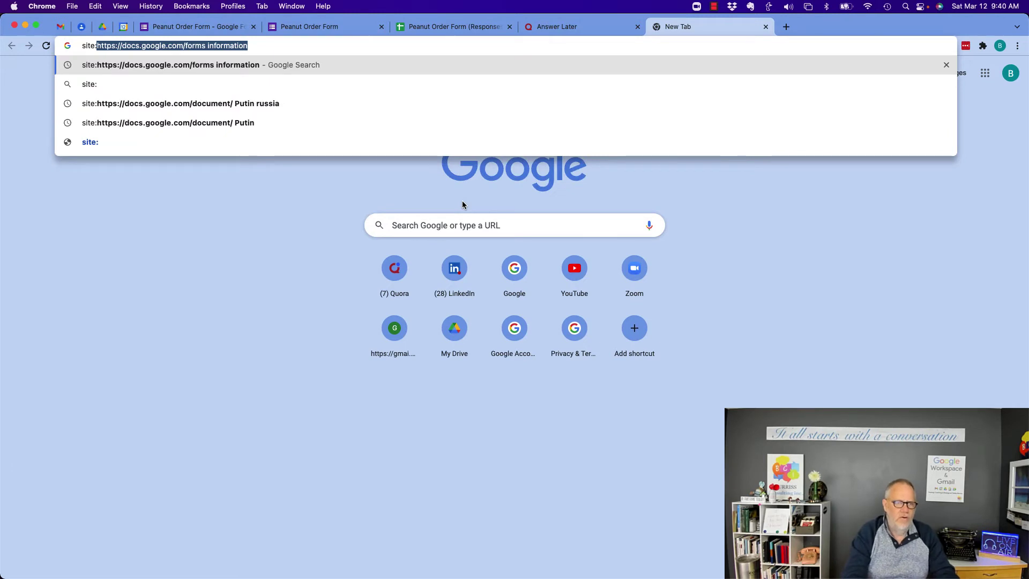
{"action": "type", "text": "https://docs.google.com/forms"}
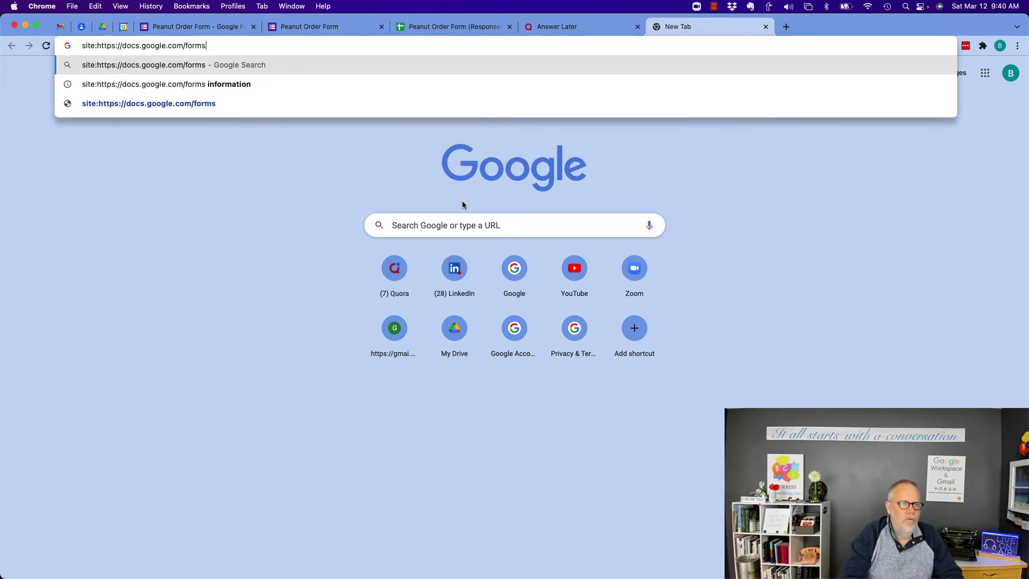
{"action": "type", "text": "personal "}
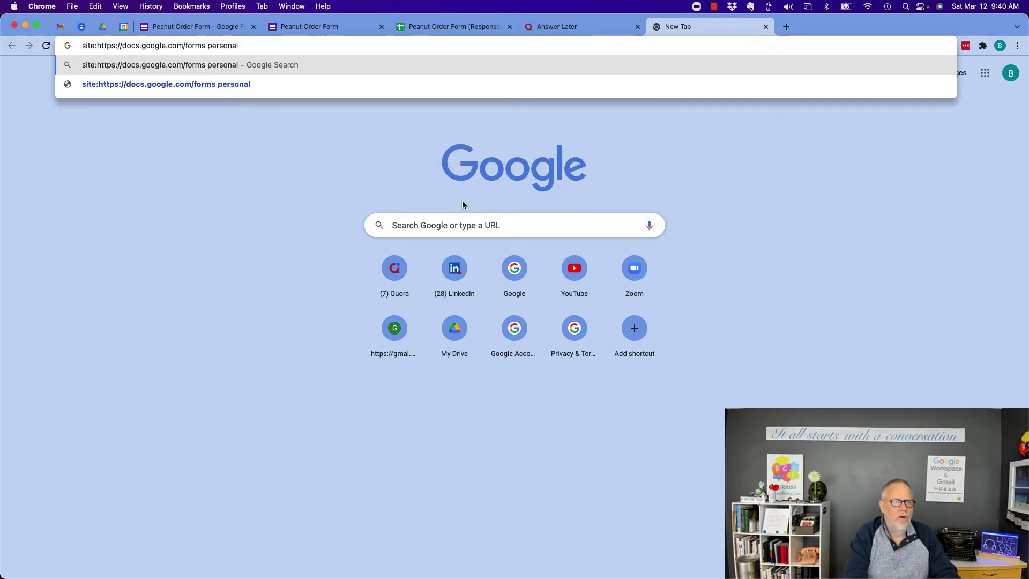
{"action": "type", "text": "info"}
{"action": "key", "text": "Return"}
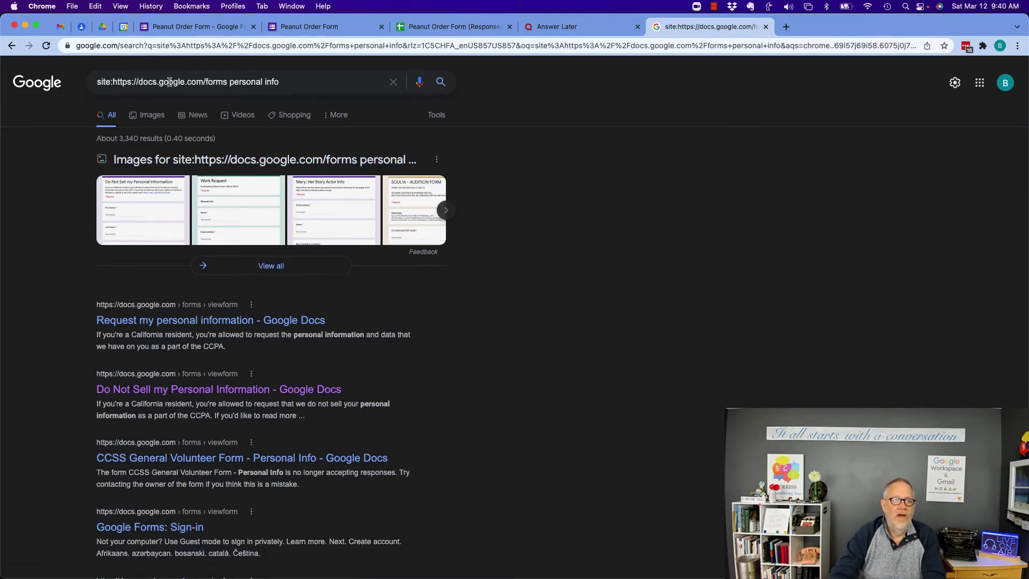
{"action": "left_click", "coordinate": [142, 82]}
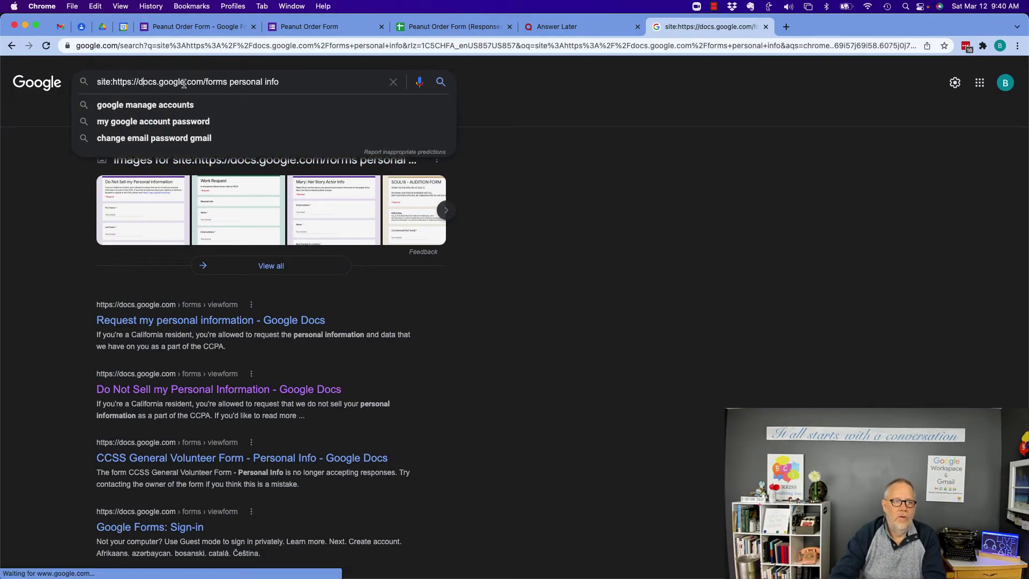
{"action": "left_click", "coordinate": [481, 415]}
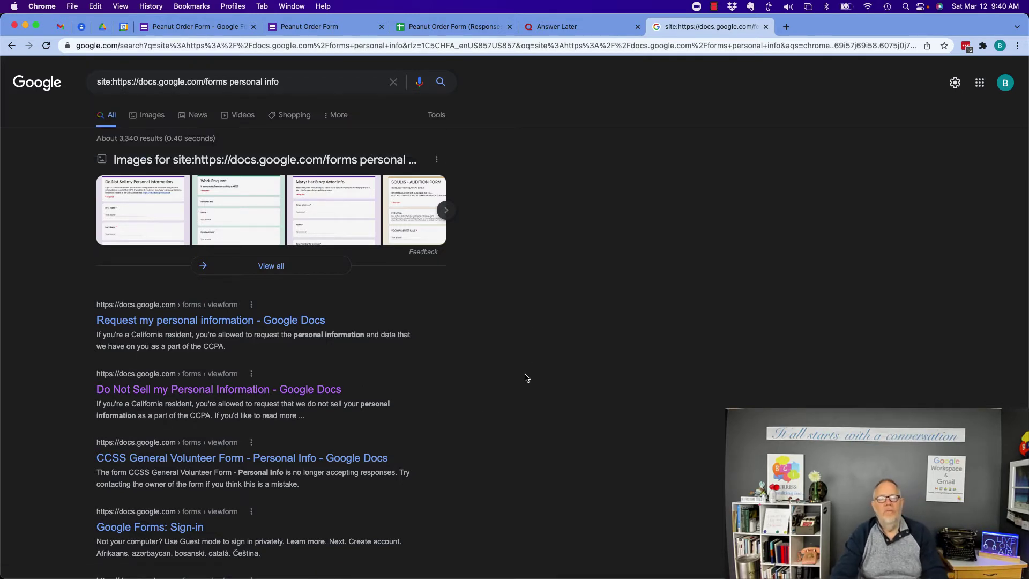
Open the "Google Forms: Sign-in" search result and examine which personal details its ATLAS form requests.
{"action": "scroll", "coordinate": [526, 377], "scroll_direction": "down", "scroll_amount": 5}
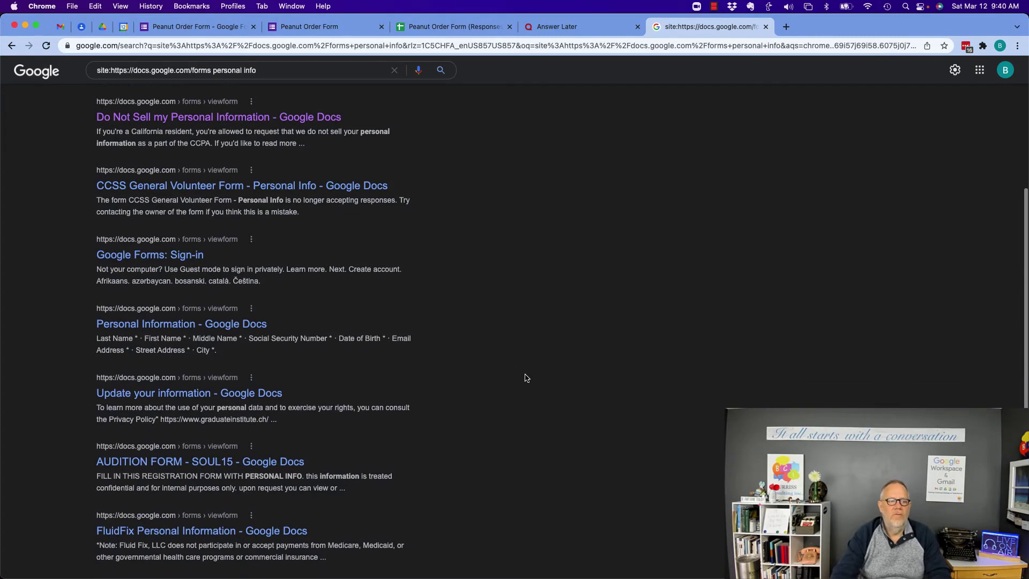
{"action": "left_click", "coordinate": [146, 259]}
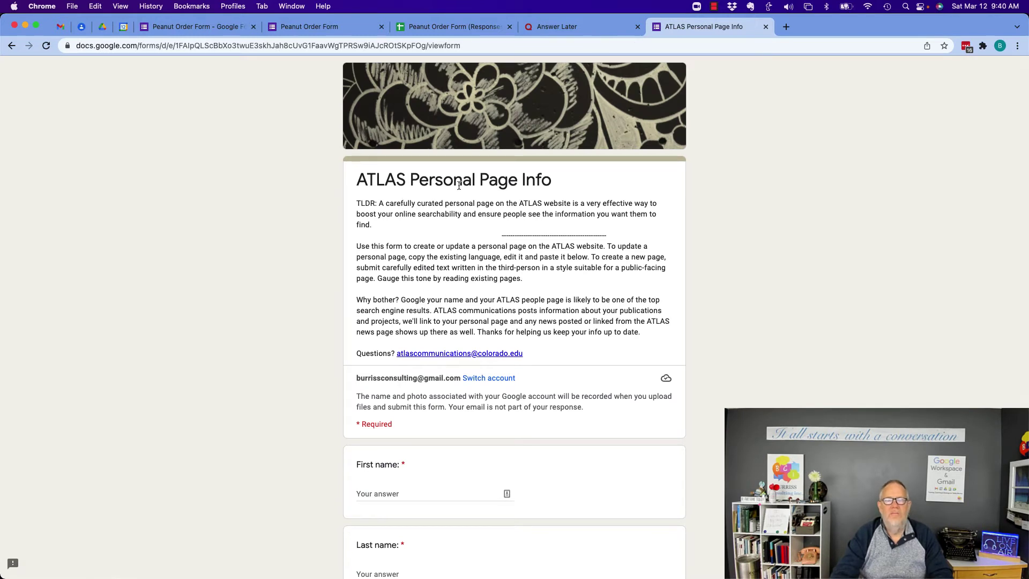
{"action": "scroll", "coordinate": [516, 311], "scroll_direction": "down", "scroll_amount": 5}
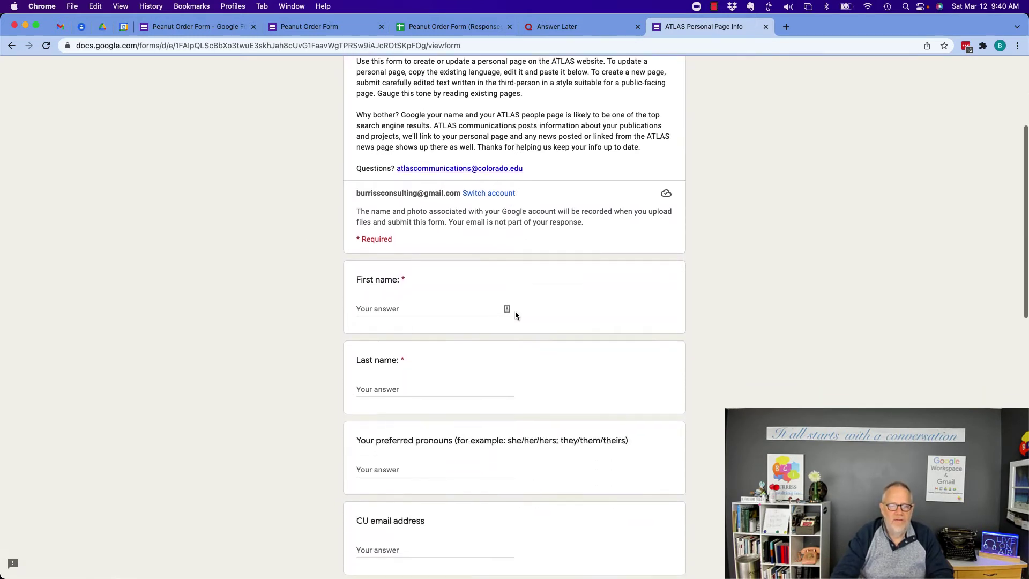
{"action": "scroll", "coordinate": [465, 361], "scroll_direction": "down", "scroll_amount": 5}
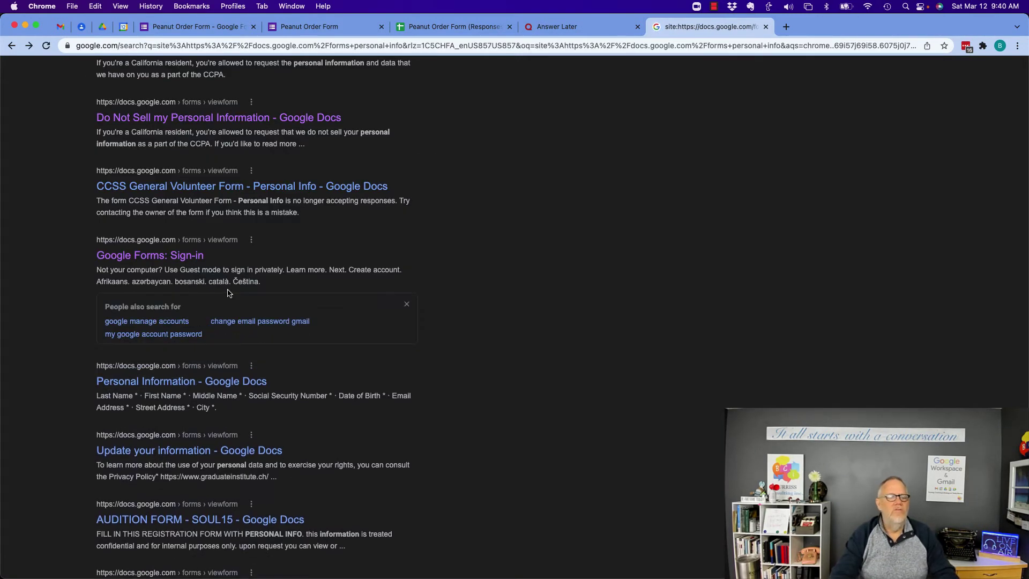
Examine the FluidFix Personal Information form from the search results, and return to the Peanut Order Form editor.
{"action": "scroll", "coordinate": [211, 295], "scroll_direction": "down", "scroll_amount": 6}
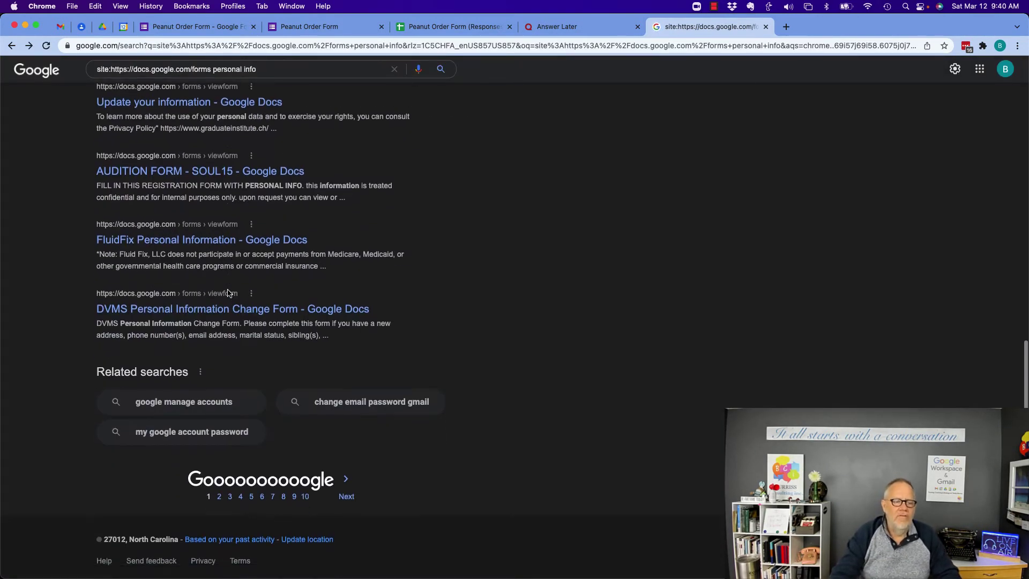
{"action": "left_click", "coordinate": [140, 240]}
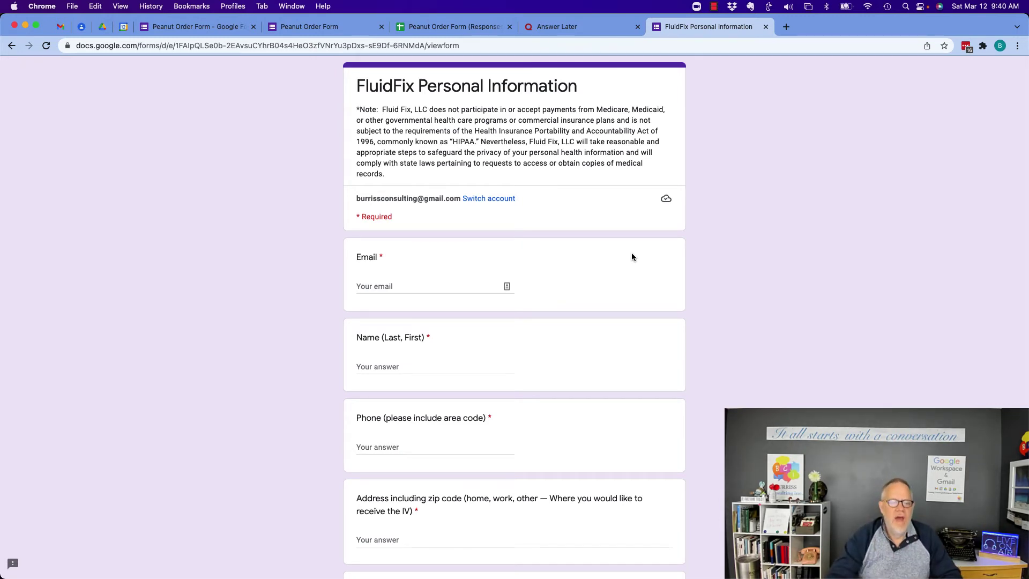
{"action": "left_click", "coordinate": [766, 26]}
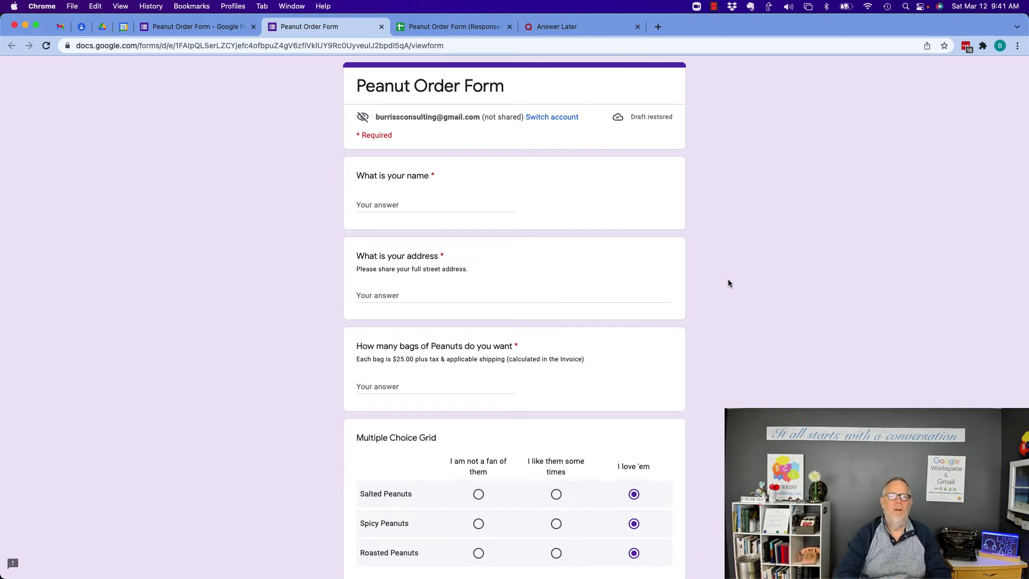
{"action": "left_click", "coordinate": [381, 27]}
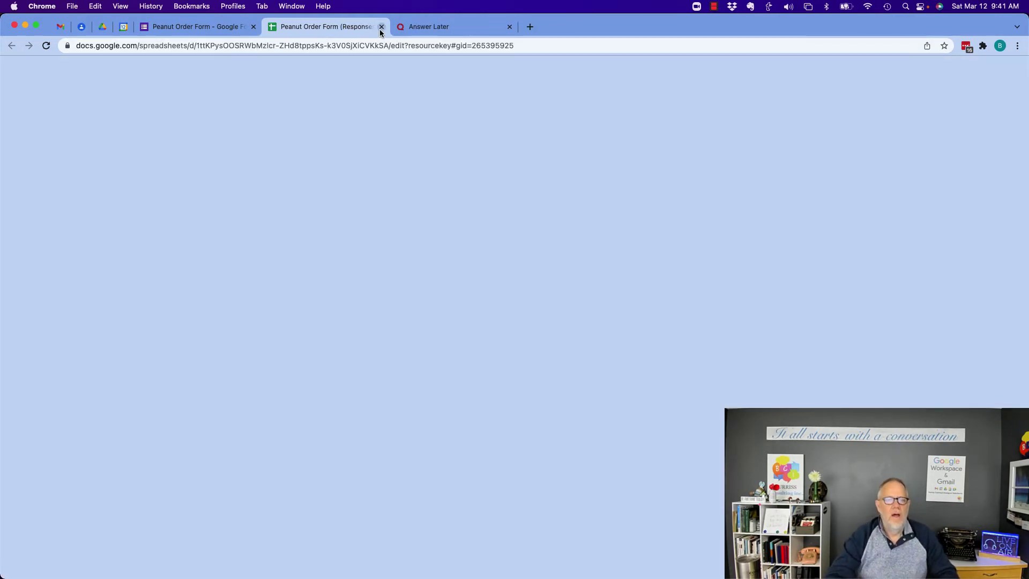
{"action": "left_click", "coordinate": [194, 27]}
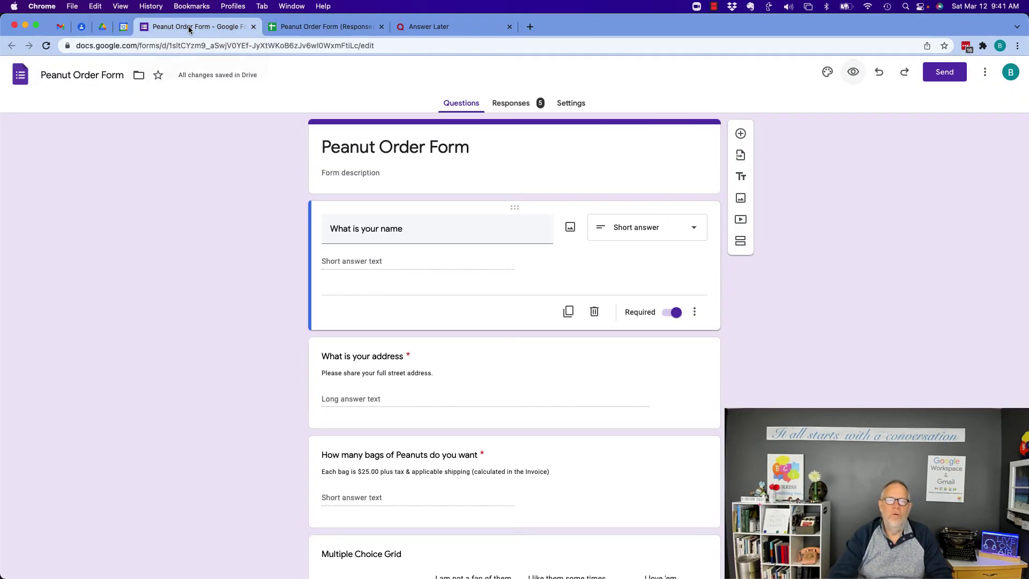
Turn on email address collection for the form and set sending responders a copy of their response to Always.
{"action": "left_click", "coordinate": [576, 106]}
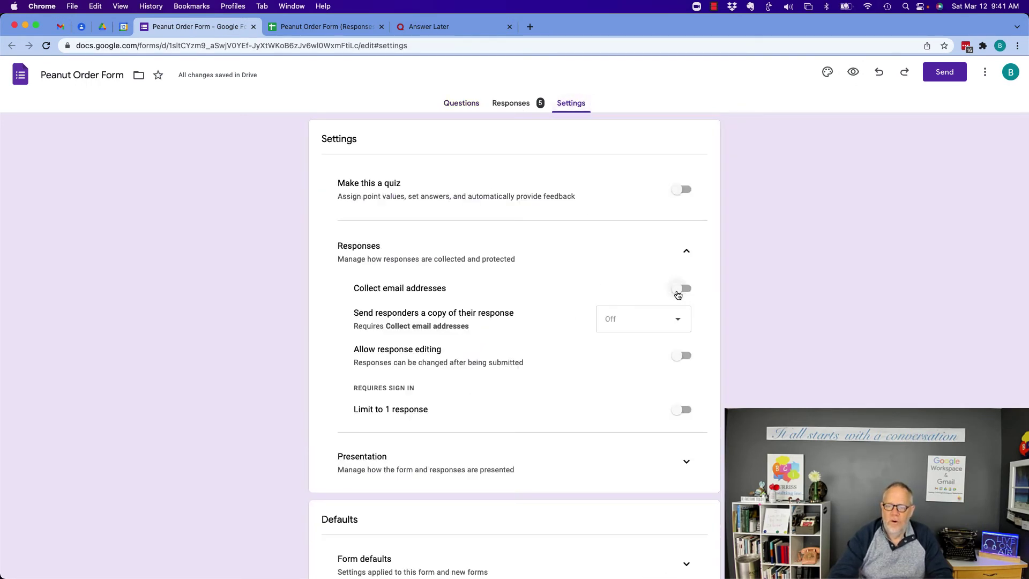
{"action": "left_click", "coordinate": [678, 292]}
{"action": "left_click", "coordinate": [632, 322]}
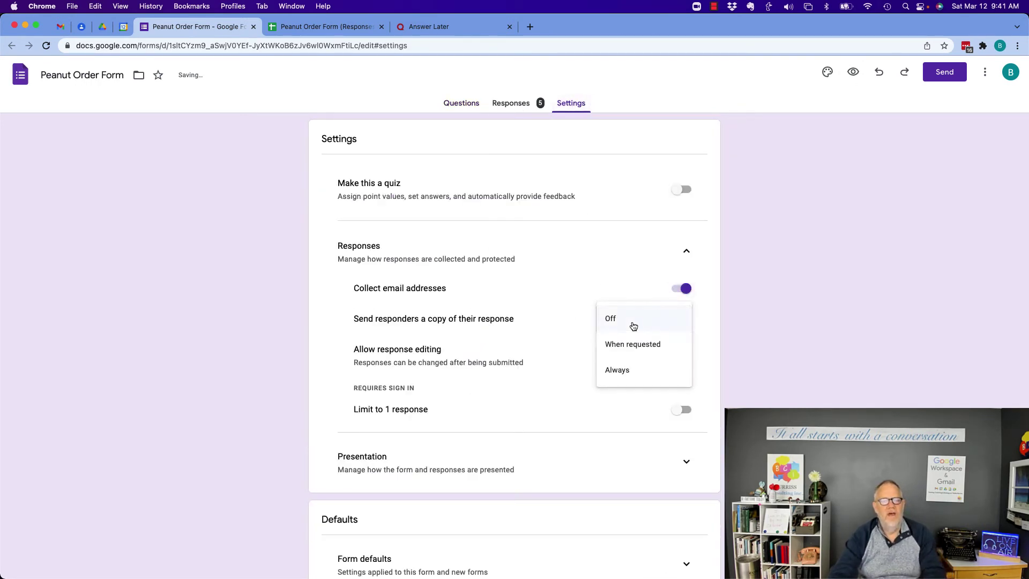
{"action": "left_click", "coordinate": [632, 375]}
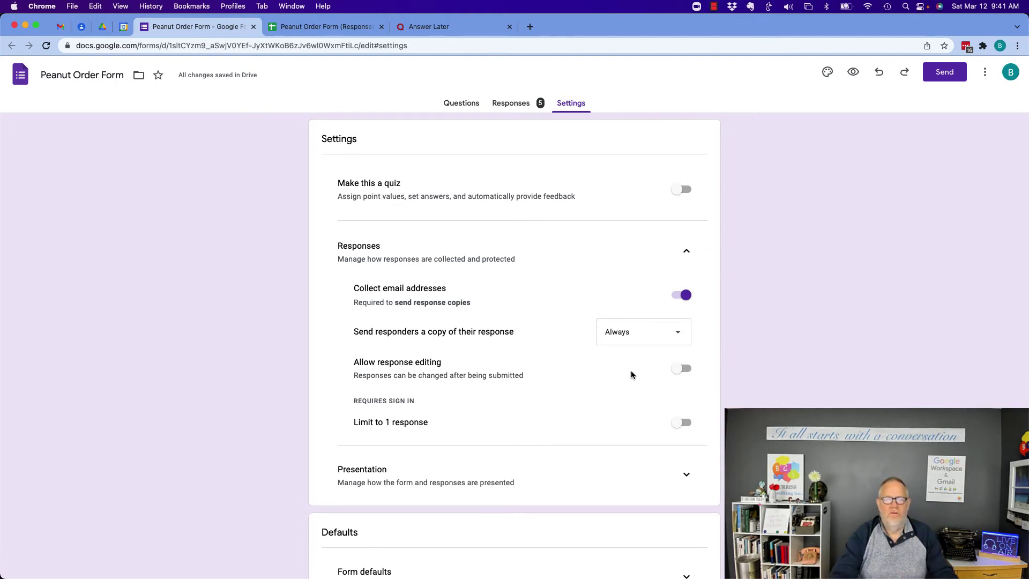
Preview the form to check its email question and the response-copy note near the Submit button, and close the preview.
{"action": "left_click", "coordinate": [458, 103]}
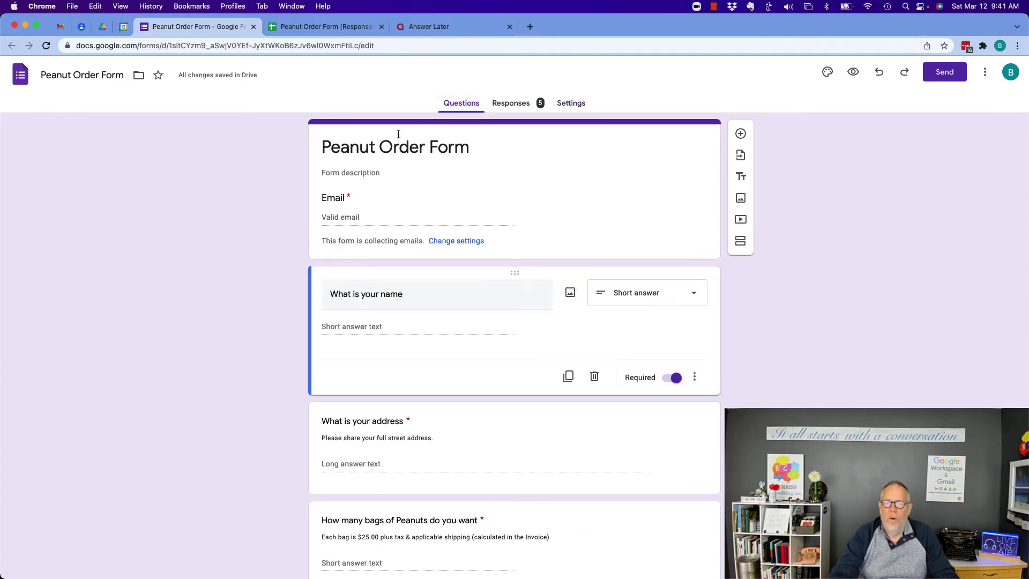
{"action": "left_click", "coordinate": [847, 73]}
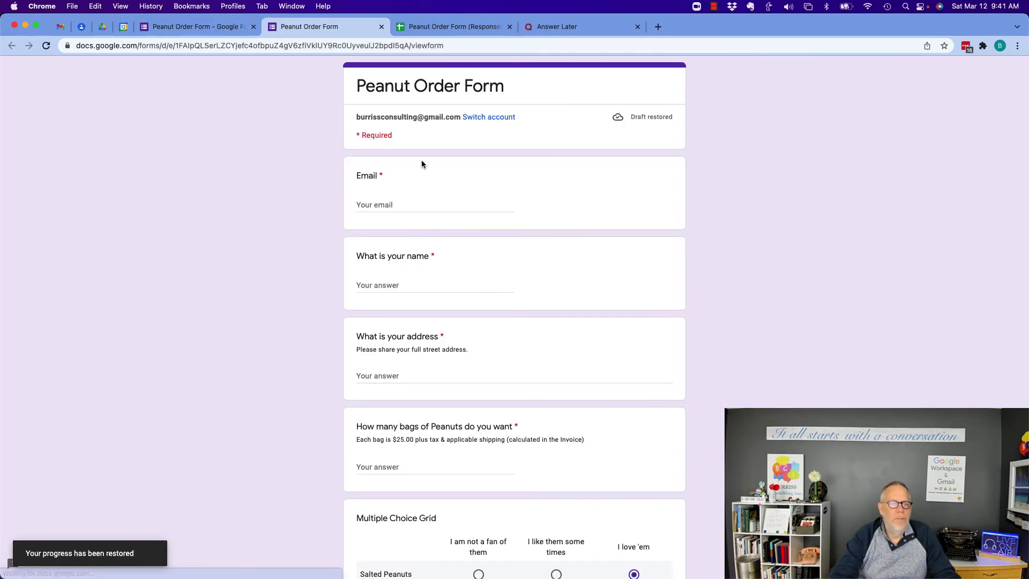
{"action": "scroll", "coordinate": [552, 255], "scroll_direction": "down", "scroll_amount": 4}
{"action": "scroll", "coordinate": [553, 255], "scroll_direction": "down", "scroll_amount": 5}
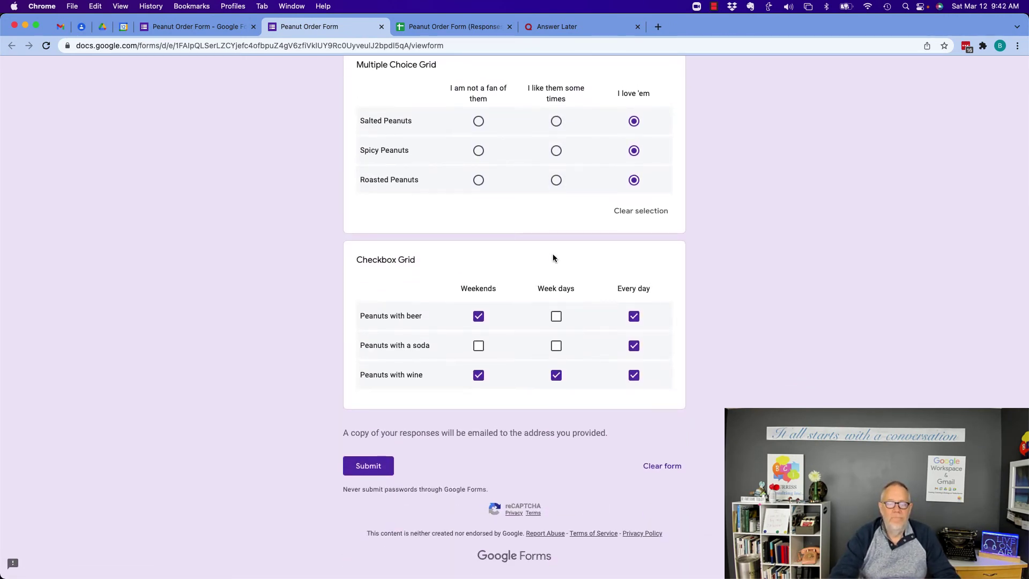
{"action": "scroll", "coordinate": [553, 258], "scroll_direction": "up", "scroll_amount": 10}
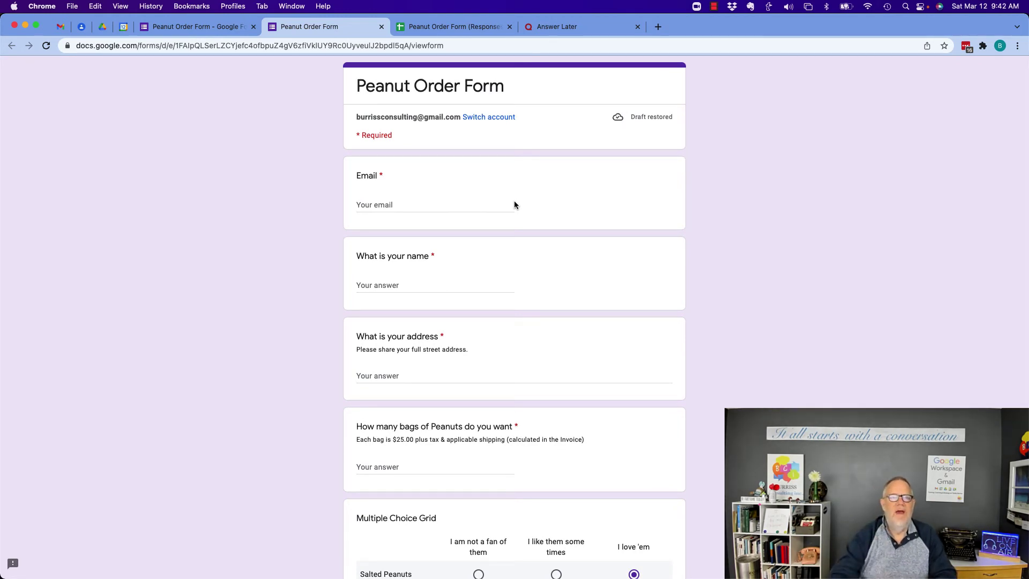
{"action": "left_click", "coordinate": [381, 27]}
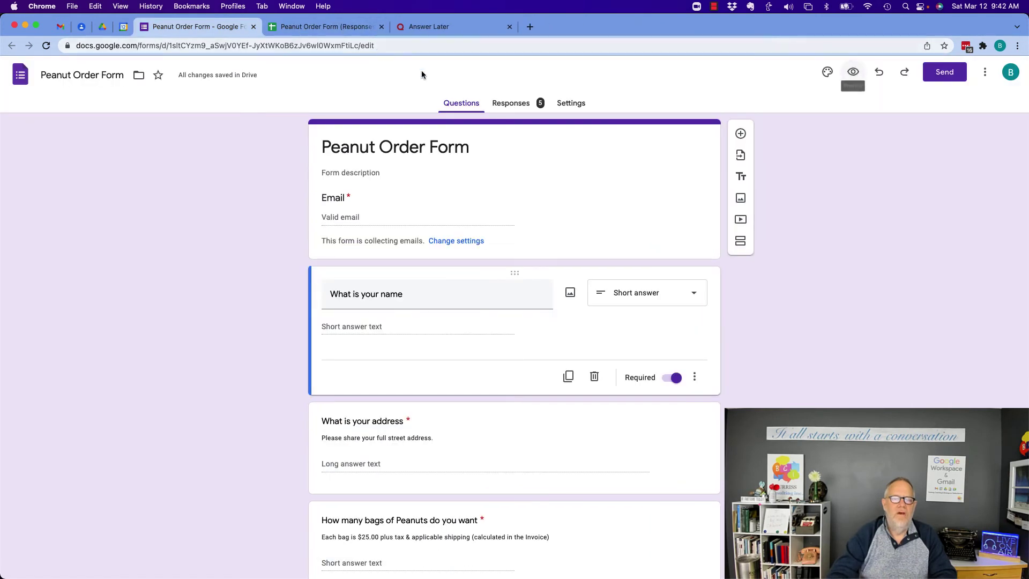
Allow response editing, and switch email collection off and on again with response copies set to Always.
{"action": "left_click", "coordinate": [569, 103]}
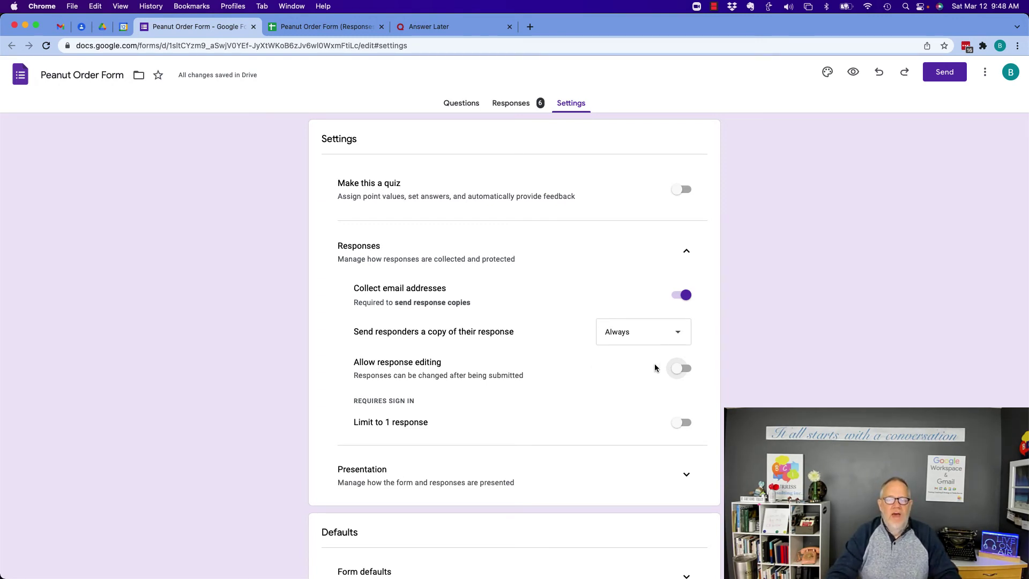
{"action": "left_click", "coordinate": [676, 370]}
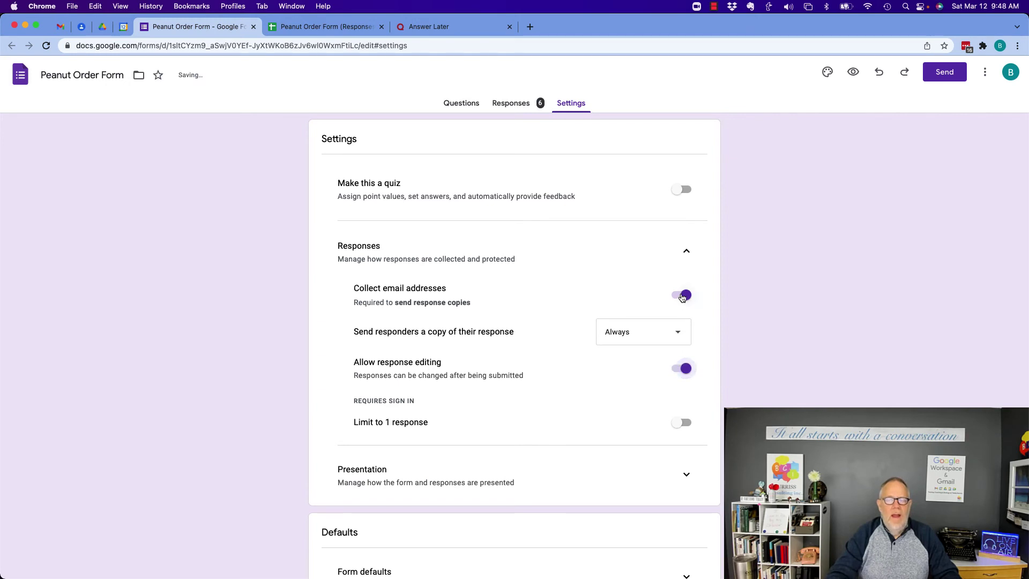
{"action": "left_click", "coordinate": [682, 294]}
{"action": "left_click_drag", "start_coordinate": [371, 292], "coordinate": [428, 292]}
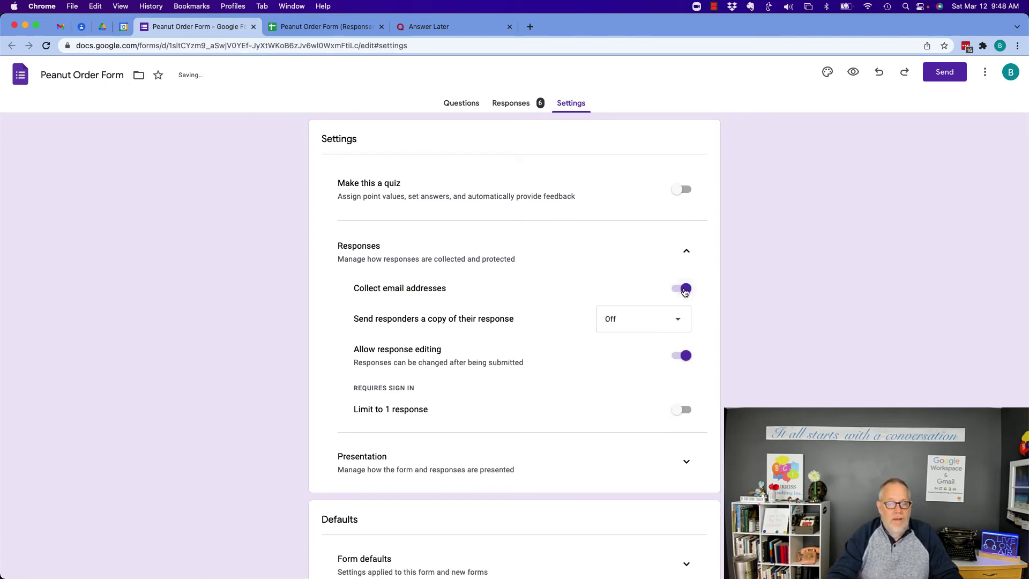
{"action": "left_click", "coordinate": [617, 317]}
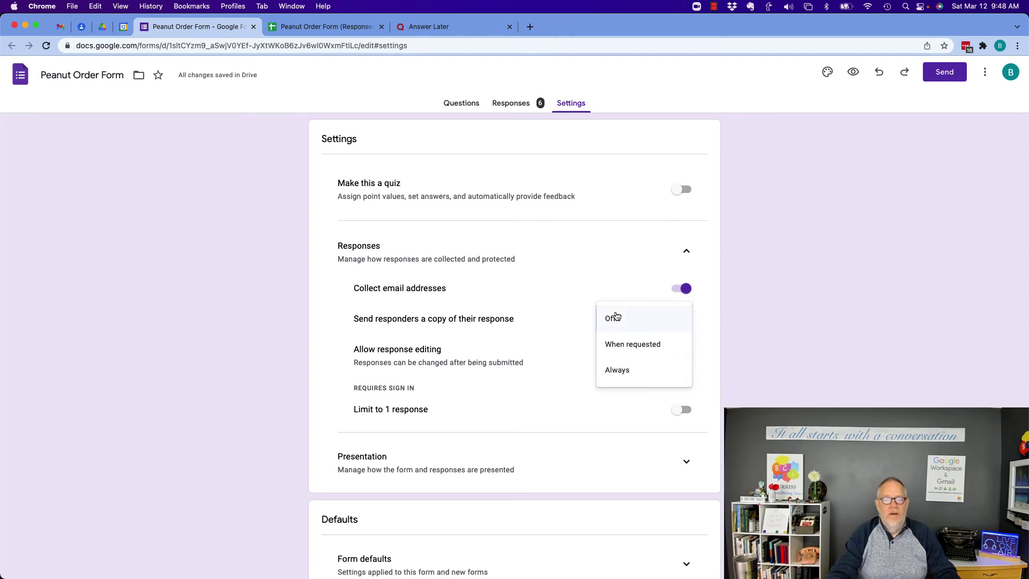
{"action": "left_click", "coordinate": [618, 368]}
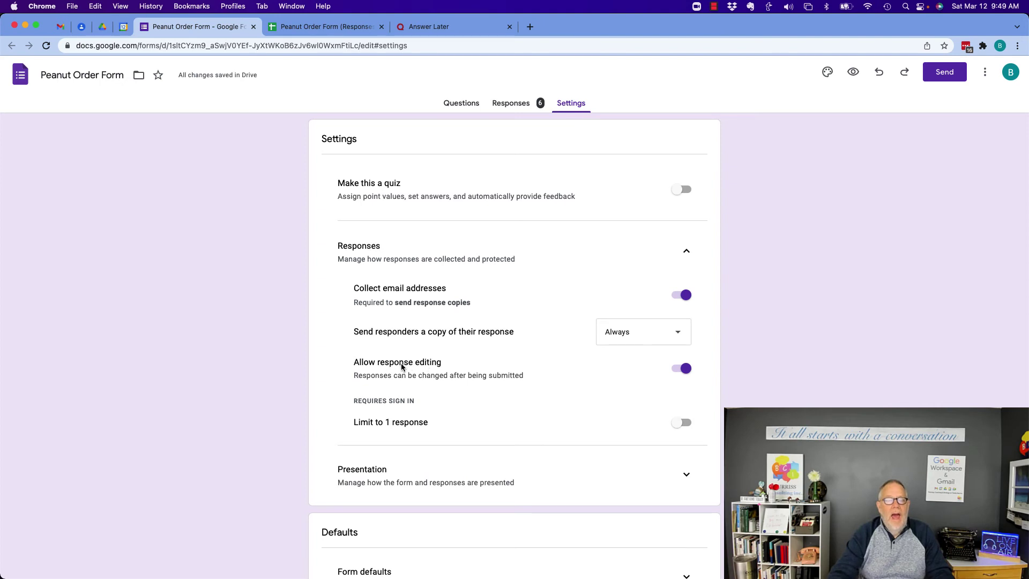
{"action": "left_click", "coordinate": [682, 370]}
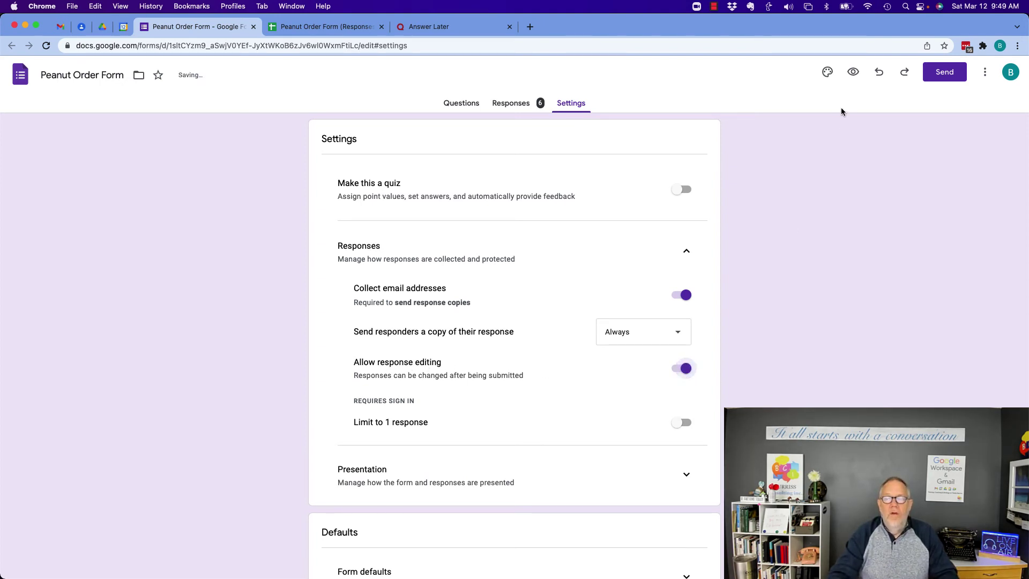
Preview the form and submit a test response with "t" text answers, "I like them some times" in every row, and all Weekends boxes checked.
{"action": "left_click", "coordinate": [852, 73]}
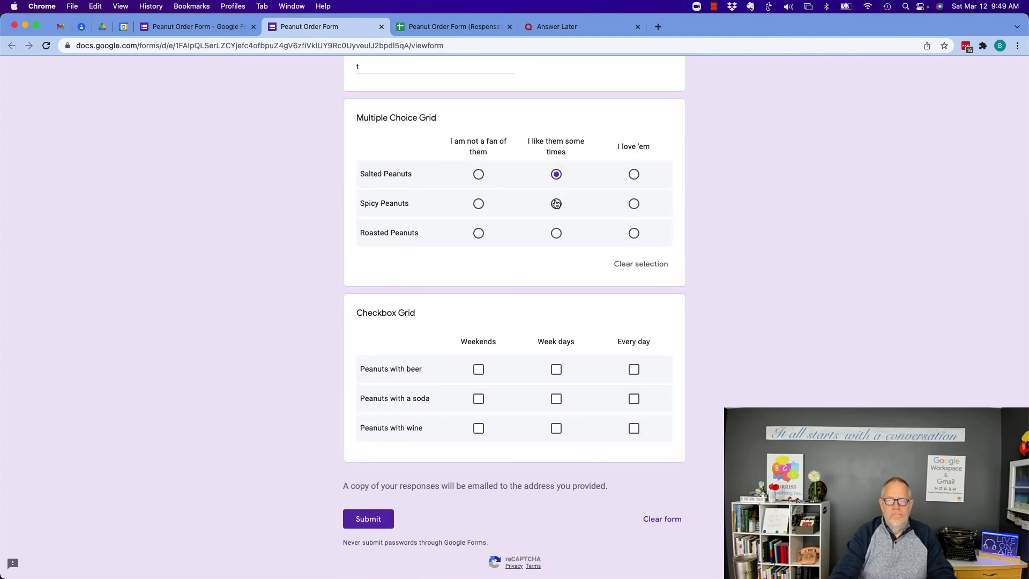
{"action": "left_click", "coordinate": [556, 232]}
{"action": "left_click", "coordinate": [478, 398]}
{"action": "left_click", "coordinate": [368, 518]}
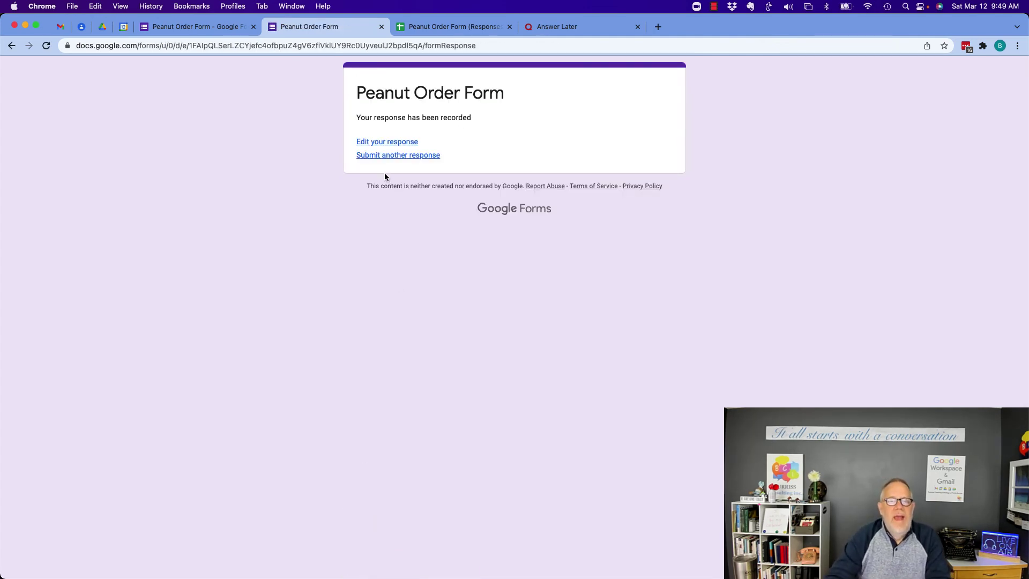
Open the submitted response for editing and review its saved answers through to the Checkbox Grid.
{"action": "left_click", "coordinate": [384, 146]}
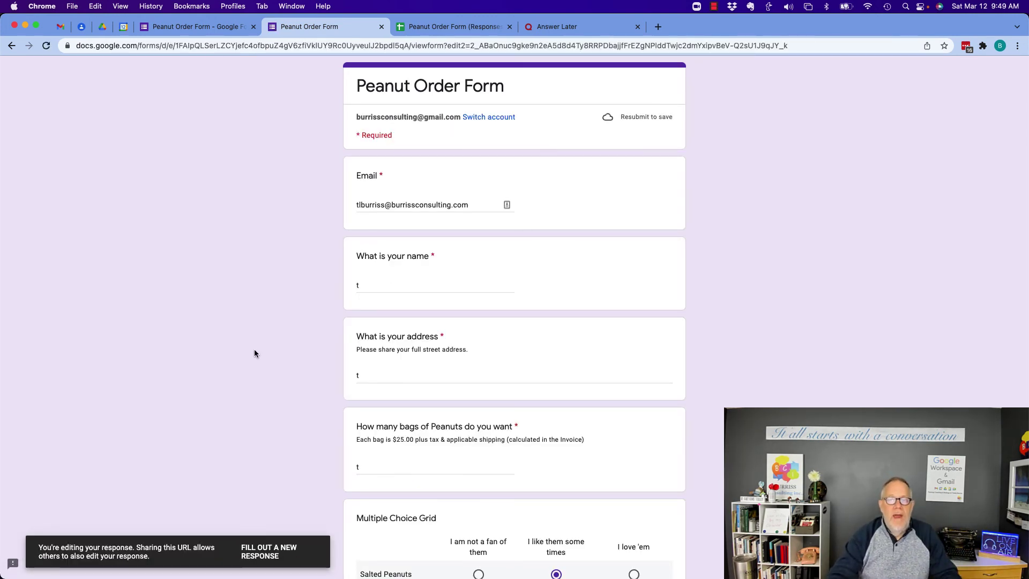
{"action": "scroll", "coordinate": [254, 350], "scroll_direction": "down", "scroll_amount": 5}
{"action": "scroll", "coordinate": [254, 349], "scroll_direction": "down", "scroll_amount": 5}
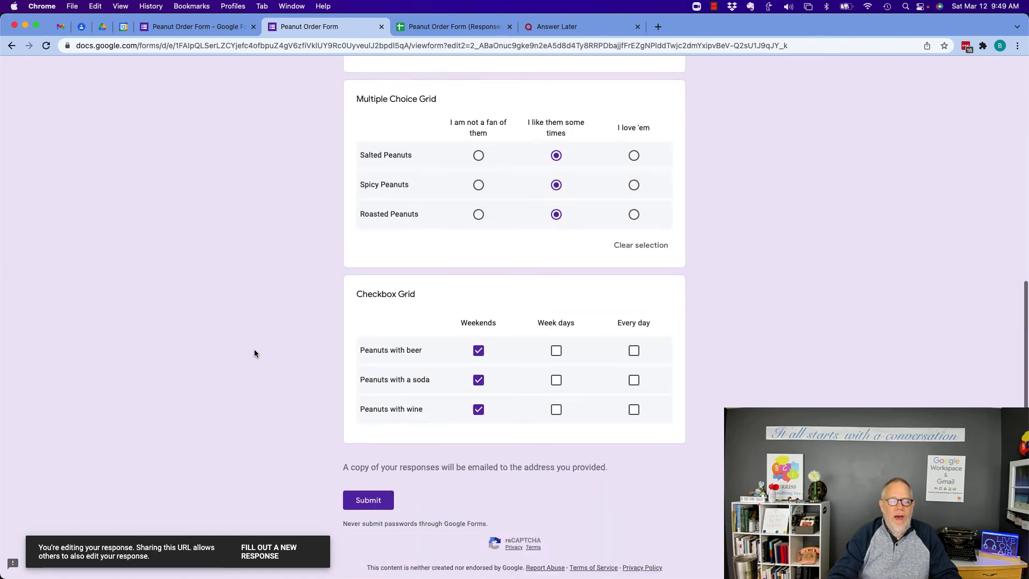